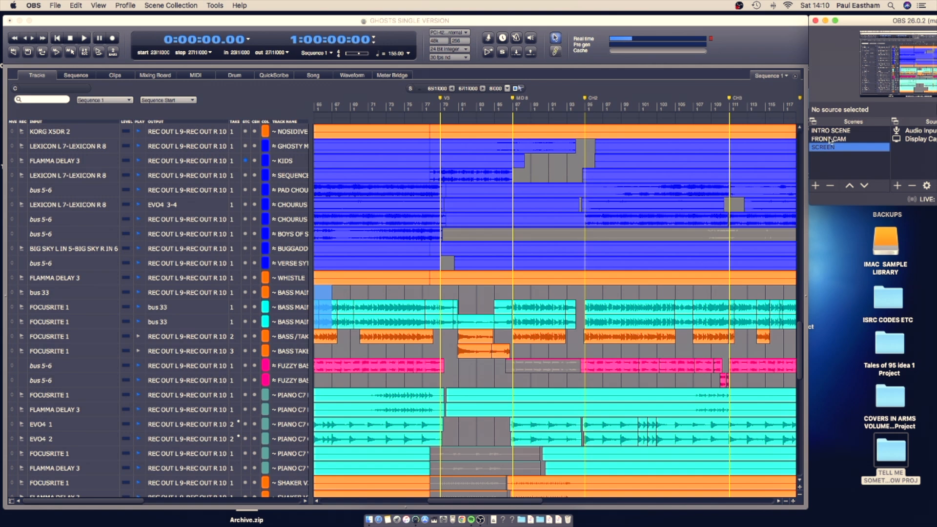
# Step: Play the sequence from its start with the BASS MAIN tracks selected and show their mixing board channels
pyautogui.click(830, 139)
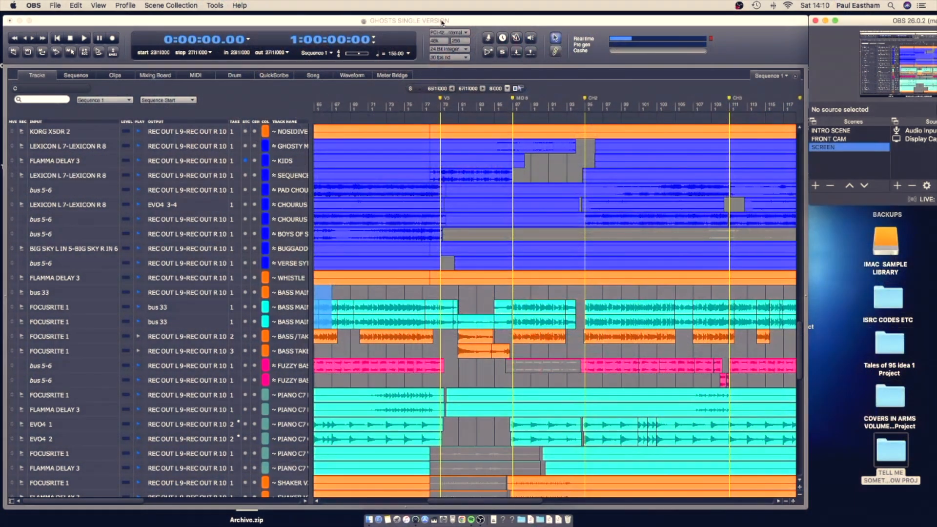
pyautogui.click(318, 331)
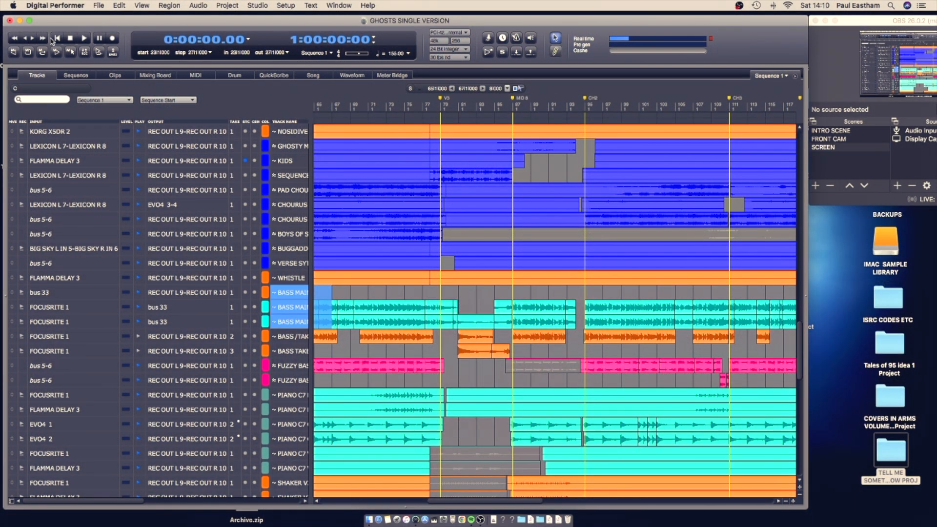
pyautogui.click(82, 38)
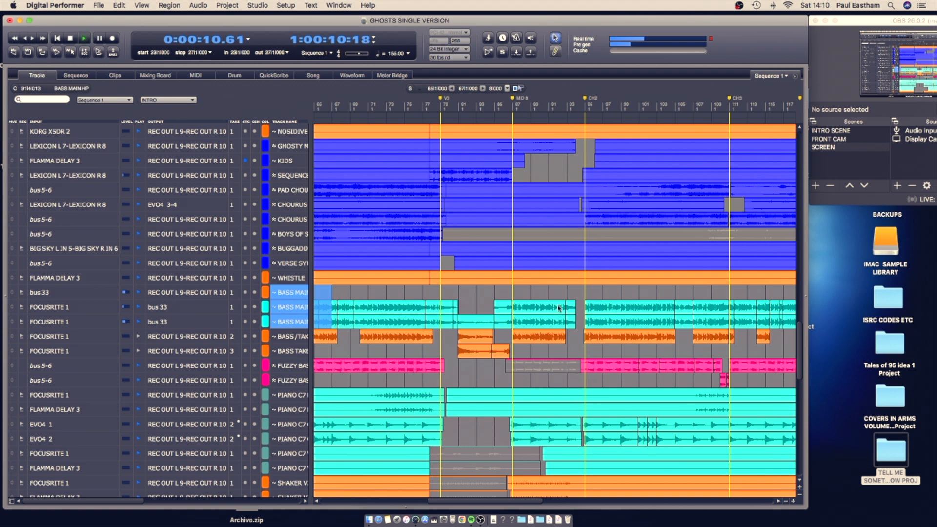
pyautogui.click(166, 77)
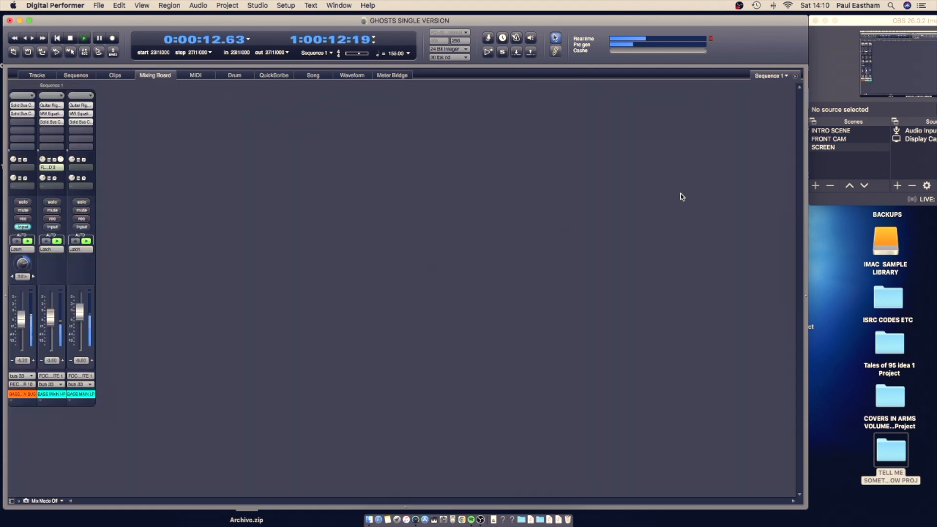
# Step: Switch OBS to the FRONT CAM scene and back to SCREEN, and move the project window fully into view
pyautogui.click(846, 140)
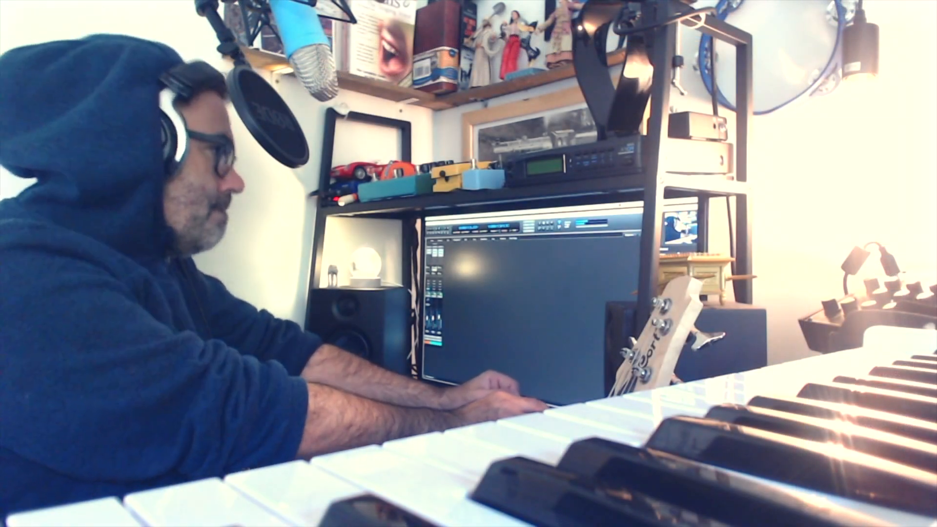
pyautogui.click(846, 146)
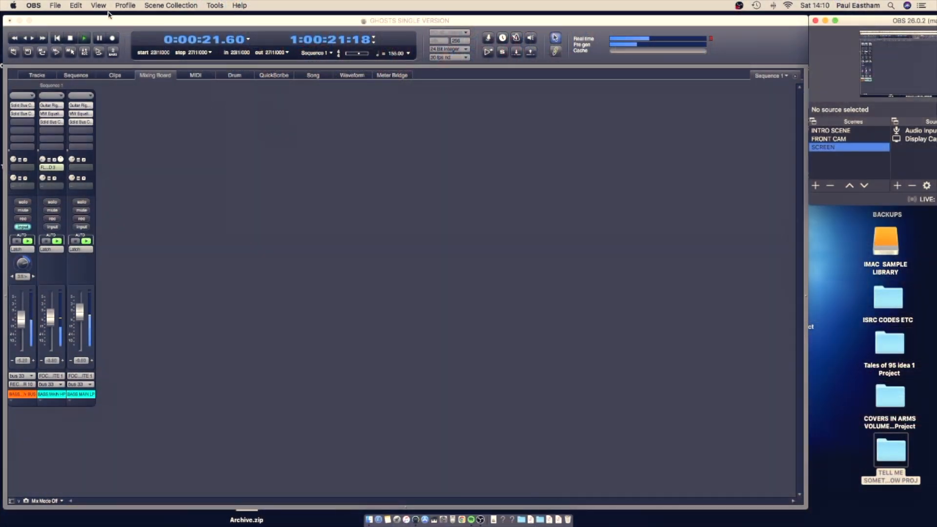
pyautogui.moveTo(109, 20); pyautogui.dragTo(213, 20)
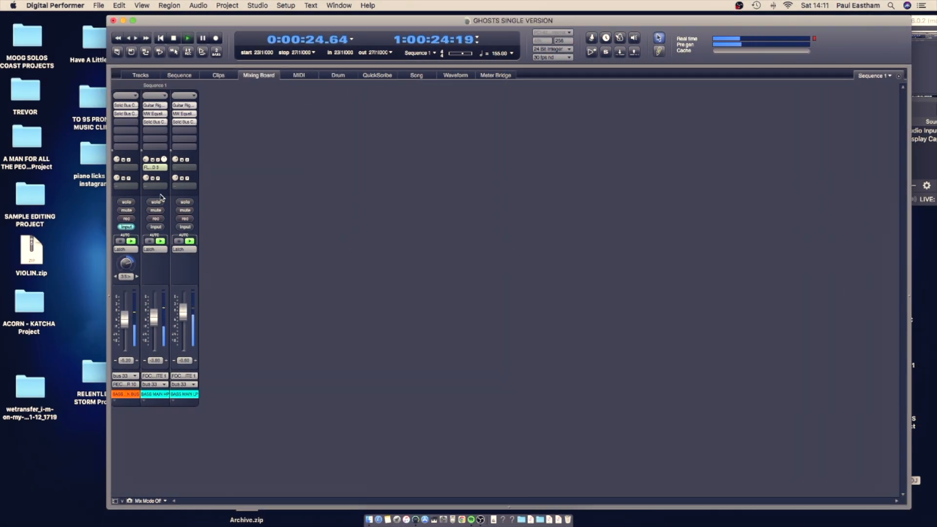
# Step: Review the bass tracks in the tracks overview and stop playback
pyautogui.click(143, 76)
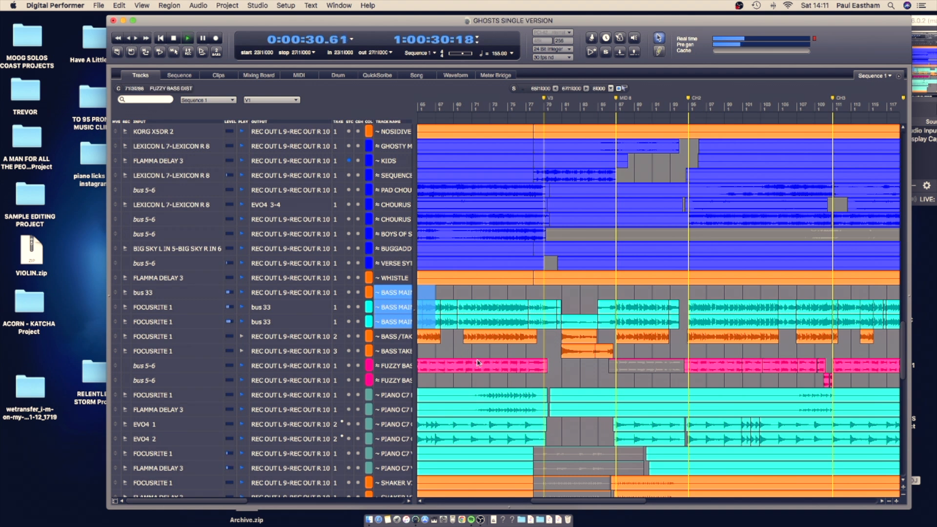
pyautogui.click(173, 38)
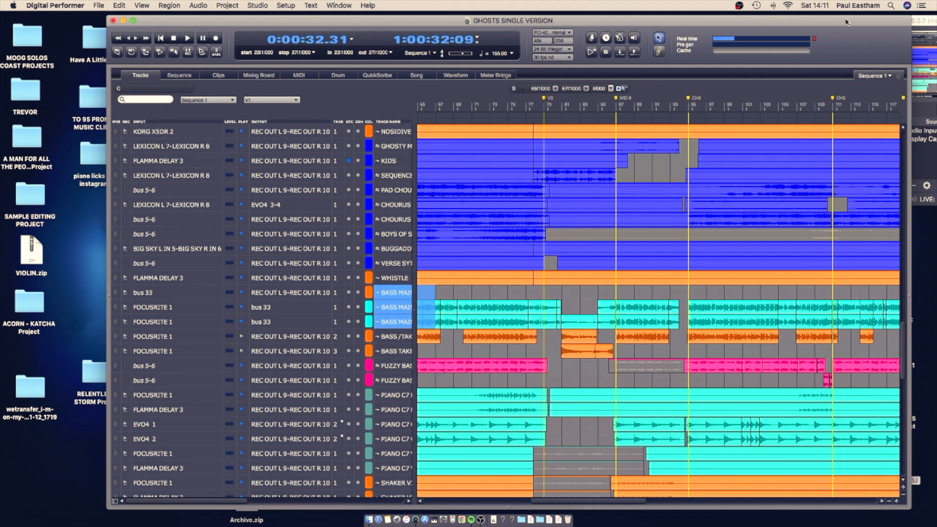
# Step: Uncover the OBS scene list, switch to the FRONT CAM scene and return to SCREEN
pyautogui.moveTo(847, 22); pyautogui.dragTo(740, 5)
pyautogui.click(844, 140)
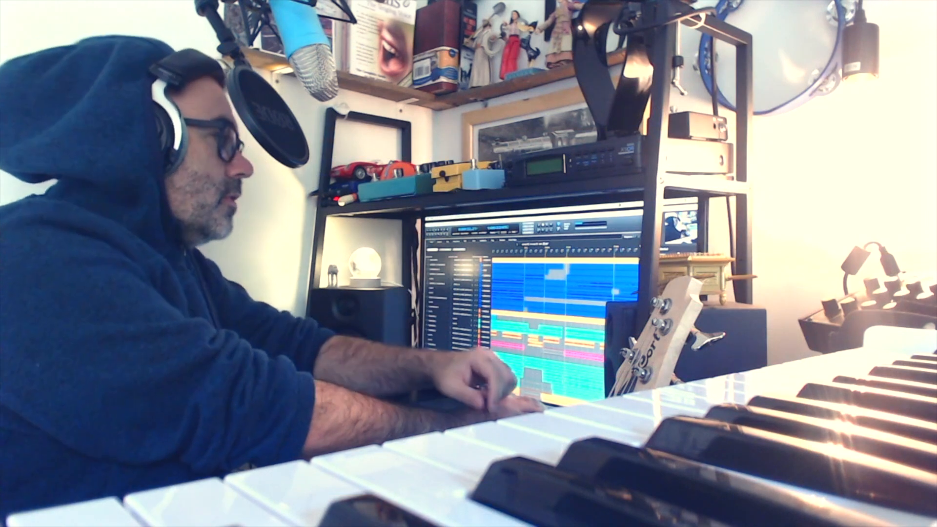
pyautogui.click(828, 148)
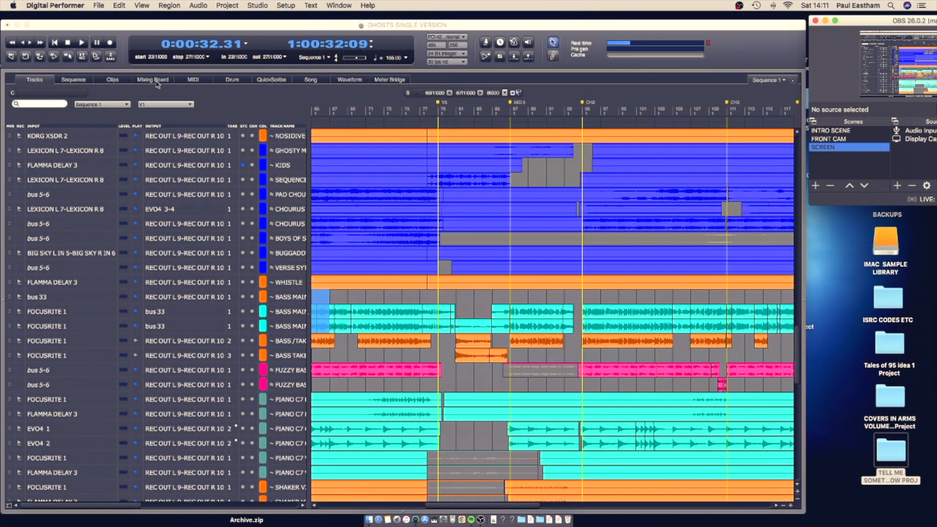
# Step: Show the mixing board in Digital Performer and raise the bass bus fader to -3.20
pyautogui.click(157, 84)
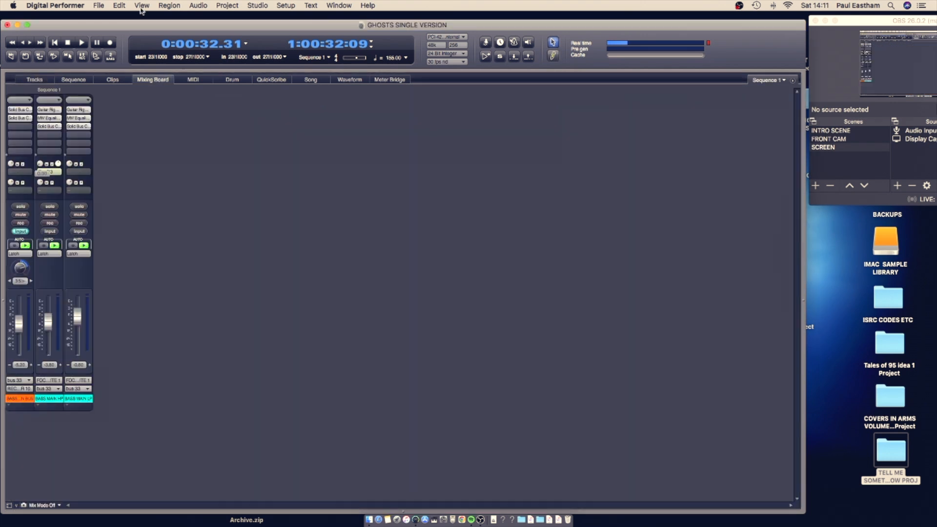
pyautogui.moveTo(154, 26); pyautogui.dragTo(338, 25)
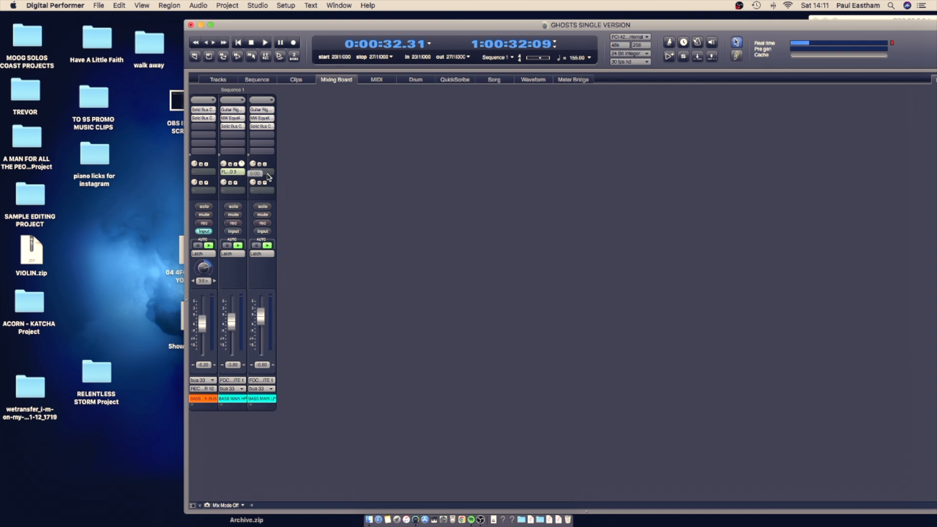
pyautogui.moveTo(203, 330); pyautogui.dragTo(201, 328)
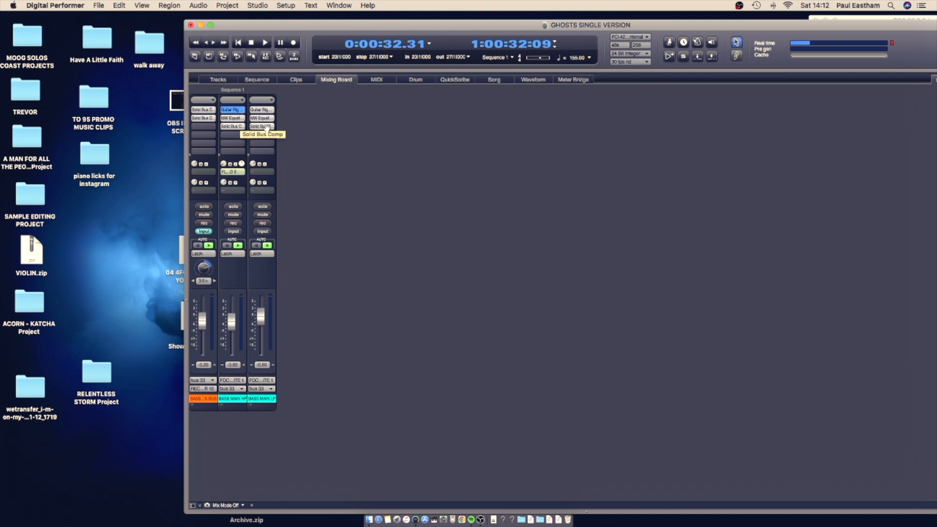
# Step: Open the MW Equalizer on BASS MAIN LP, place it beside the channels and nudge its low-pass filter point
pyautogui.click(263, 119)
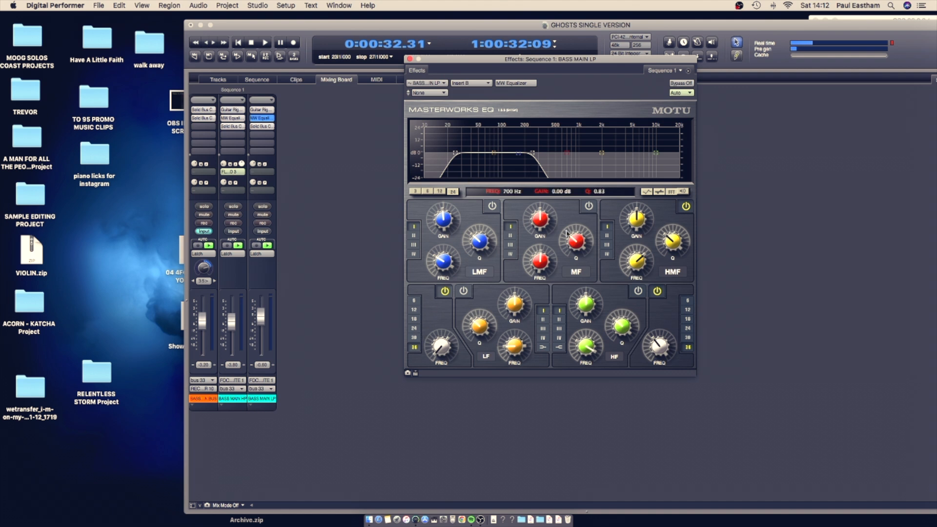
pyautogui.moveTo(558, 64); pyautogui.dragTo(609, 110)
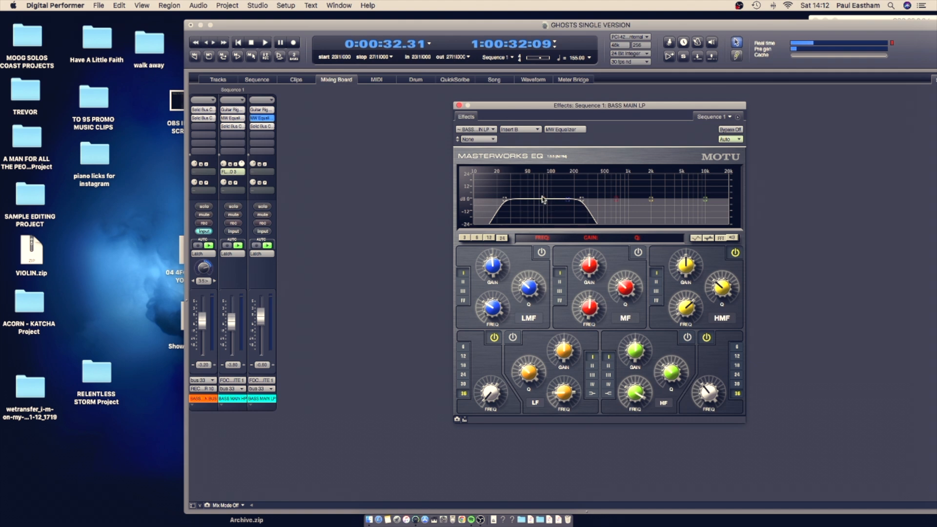
pyautogui.moveTo(782, 33); pyautogui.dragTo(599, 12)
pyautogui.moveTo(607, 107); pyautogui.dragTo(590, 68)
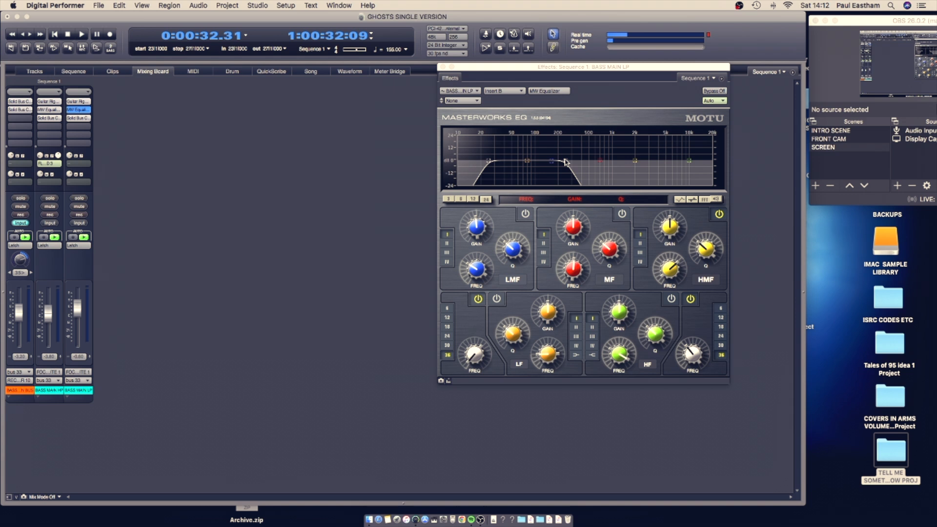
pyautogui.moveTo(565, 160); pyautogui.dragTo(566, 161)
# Step: Audition BASS MAIN LP during playback, first with BASS MAIN HP muted, then with HP unmuted and LP soloed
pyautogui.click(52, 207)
pyautogui.click(82, 35)
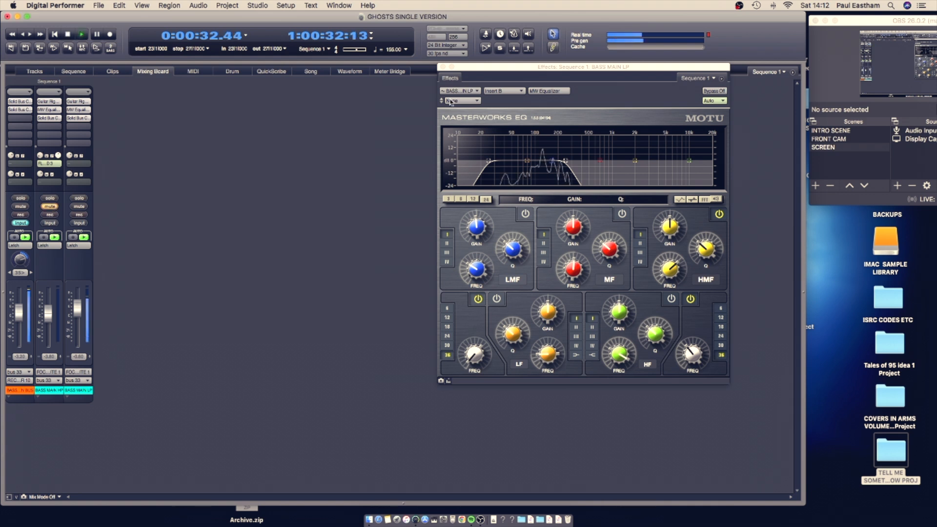
pyautogui.click(50, 207)
pyautogui.click(79, 198)
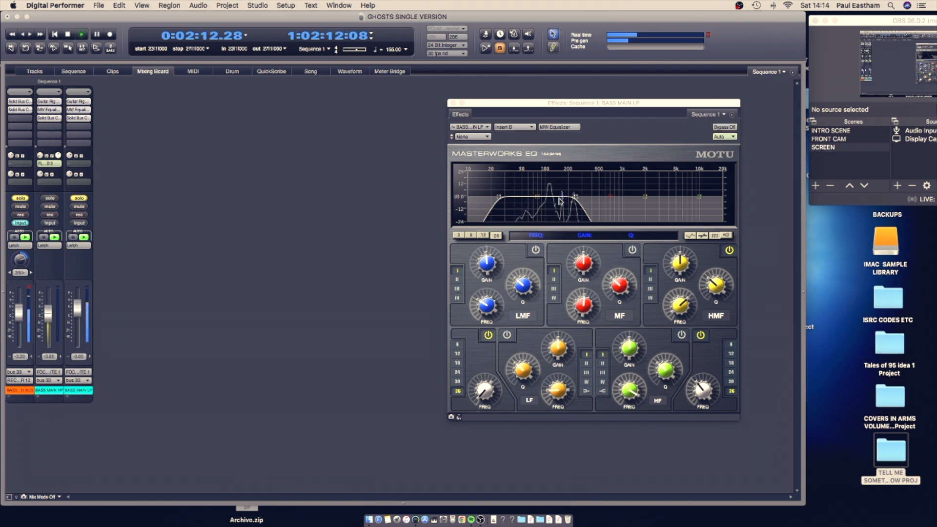
# Step: Inspect the Solid Bus Comp on BASS MAIN LP during playback, briefly showing the FRONT CAM scene, then close it and stop
pyautogui.click(78, 117)
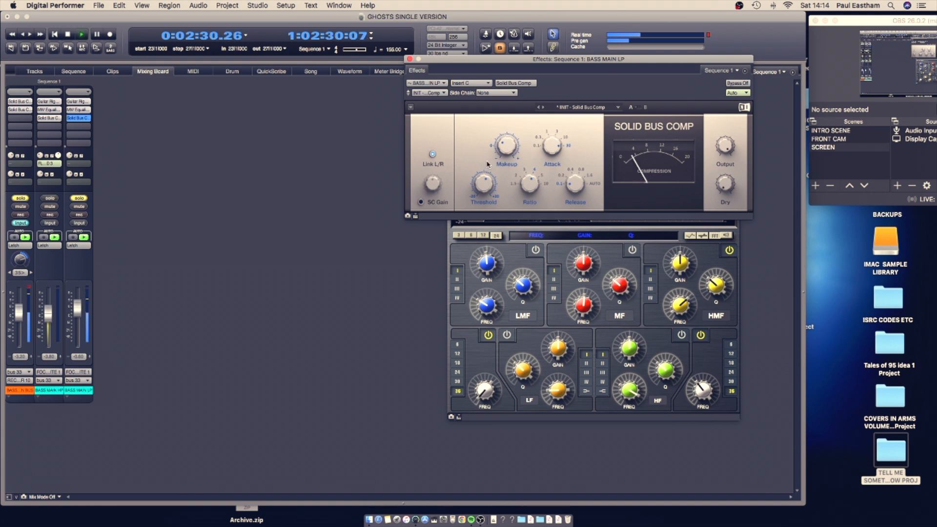
pyautogui.click(830, 139)
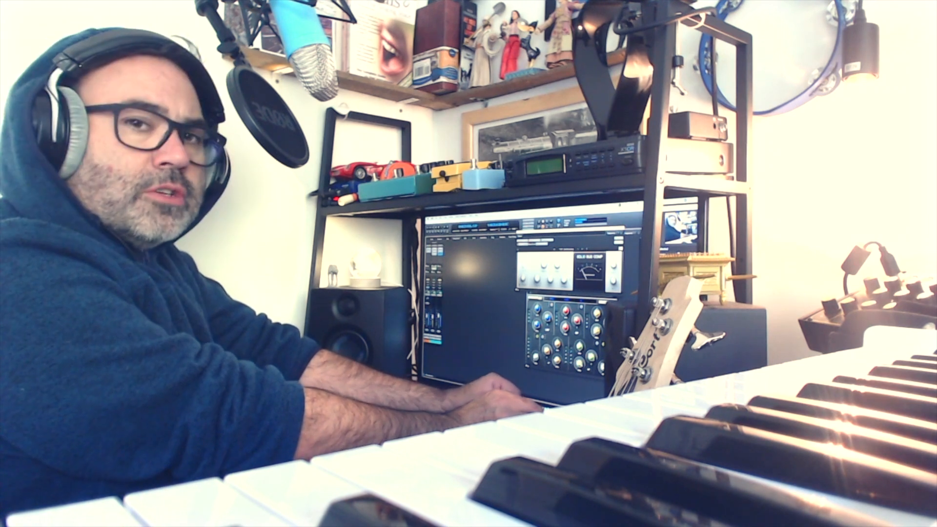
pyautogui.click(826, 147)
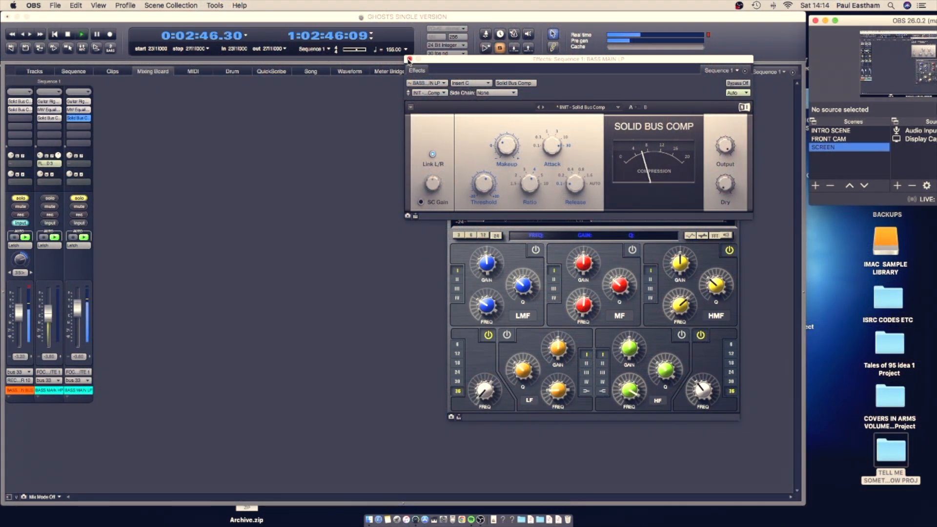
pyautogui.click(409, 59)
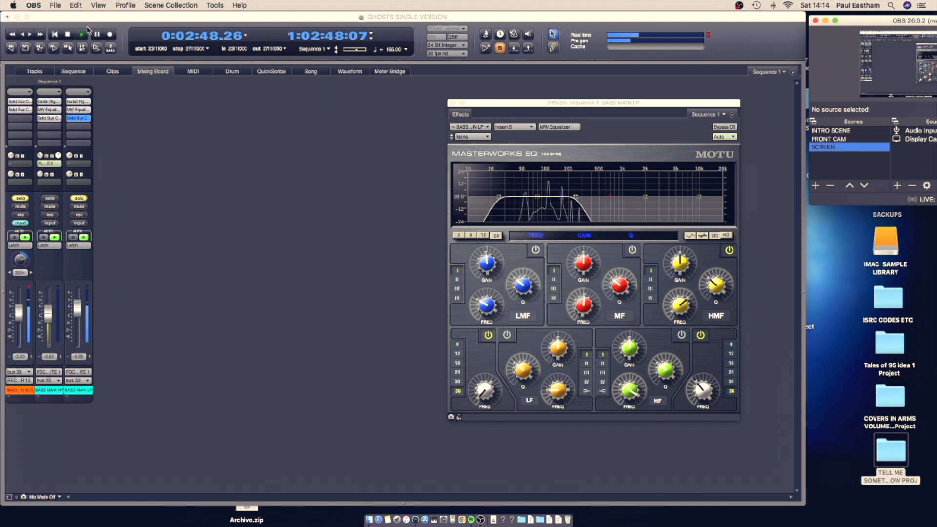
pyautogui.click(64, 32)
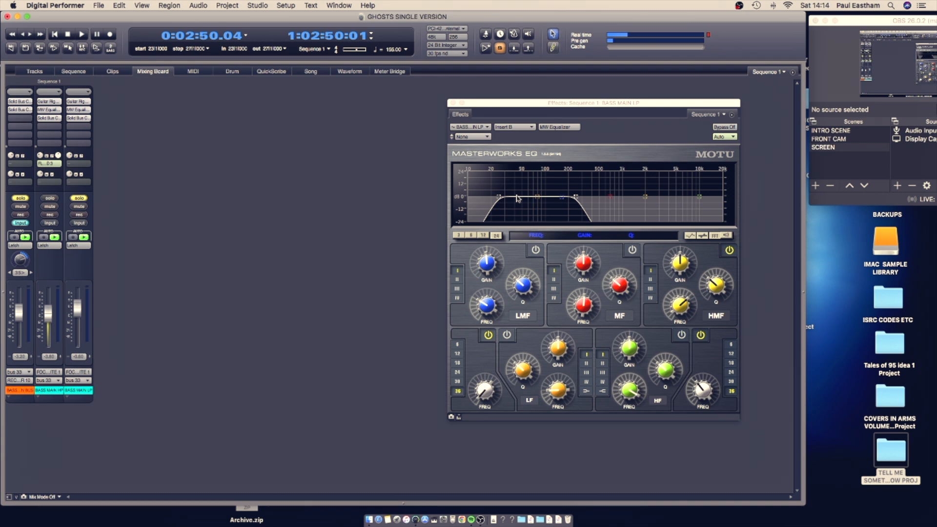
# Step: Show the FRONT CAM scene, close the BASS MAIN LP equalizer window and return to the SCREEN scene
pyautogui.click(840, 141)
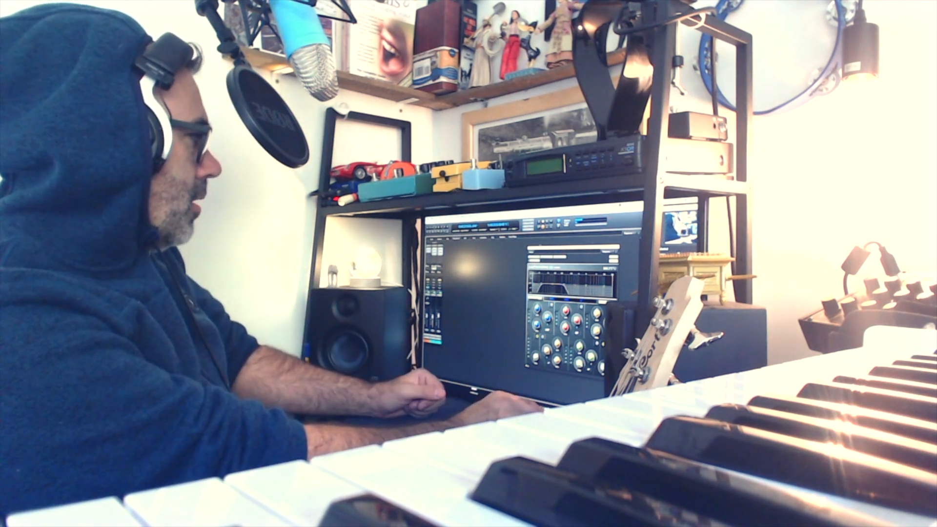
pyautogui.click(527, 248)
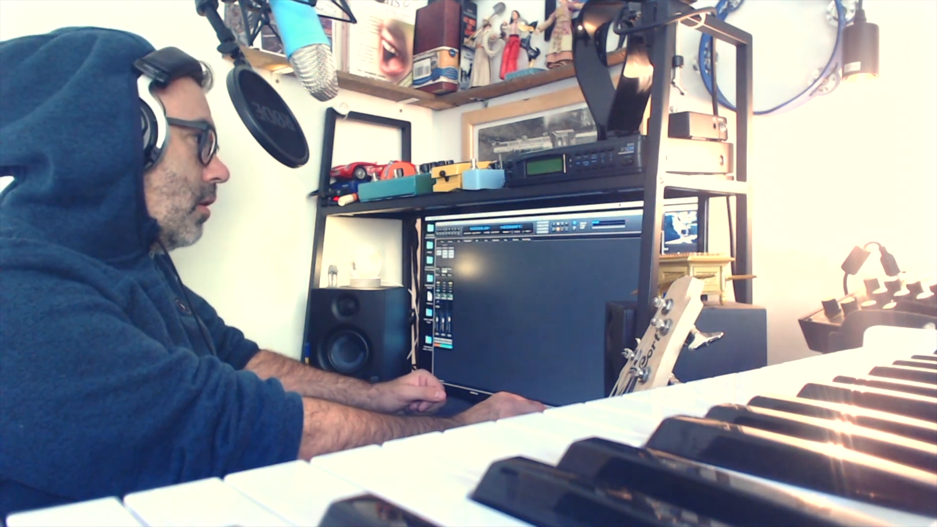
pyautogui.click(844, 149)
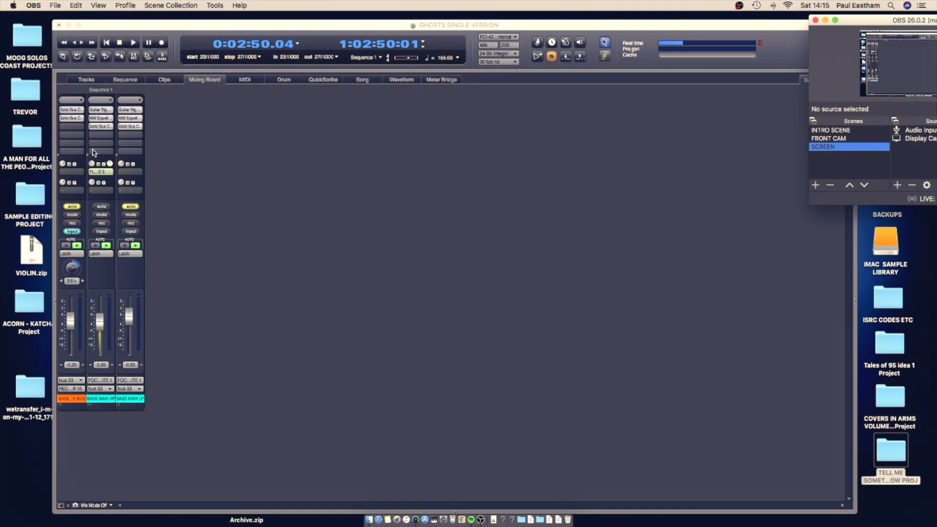
# Step: Open the MW Equalizer on BASS MAIN HP and play the song with HP soloed instead of LP
pyautogui.click(104, 120)
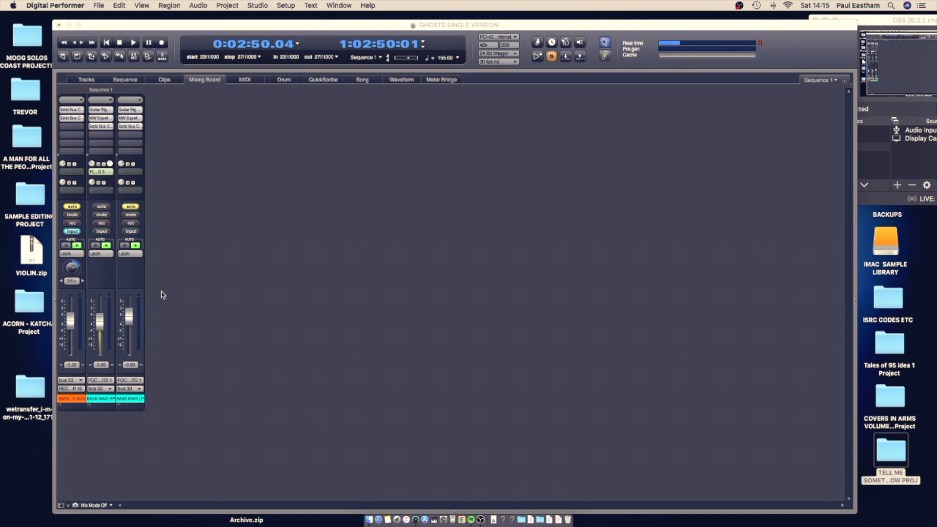
pyautogui.click(134, 205)
pyautogui.click(101, 207)
pyautogui.click(133, 43)
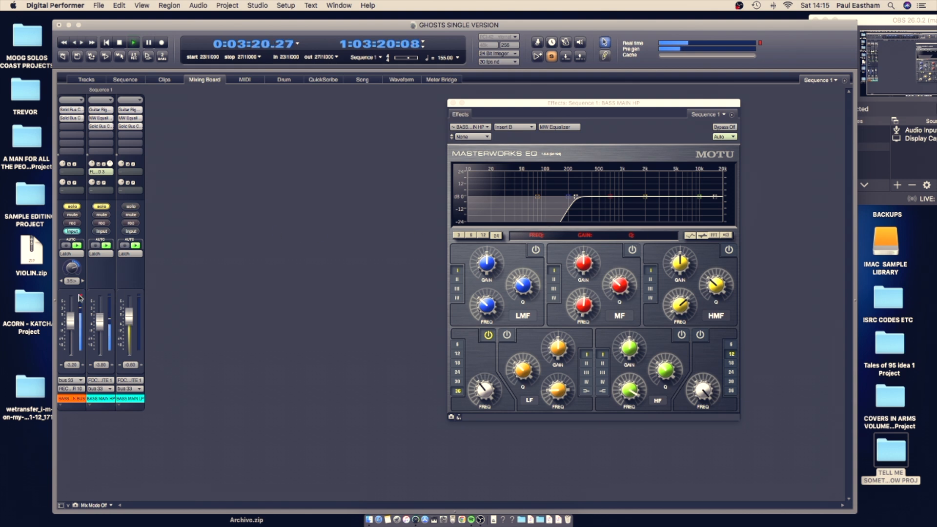
# Step: Lower the BASS MAIN HP fader and set the bass bus fader to -4.80, then clear the solos on both channels
pyautogui.moveTo(97, 322); pyautogui.dragTo(97, 328)
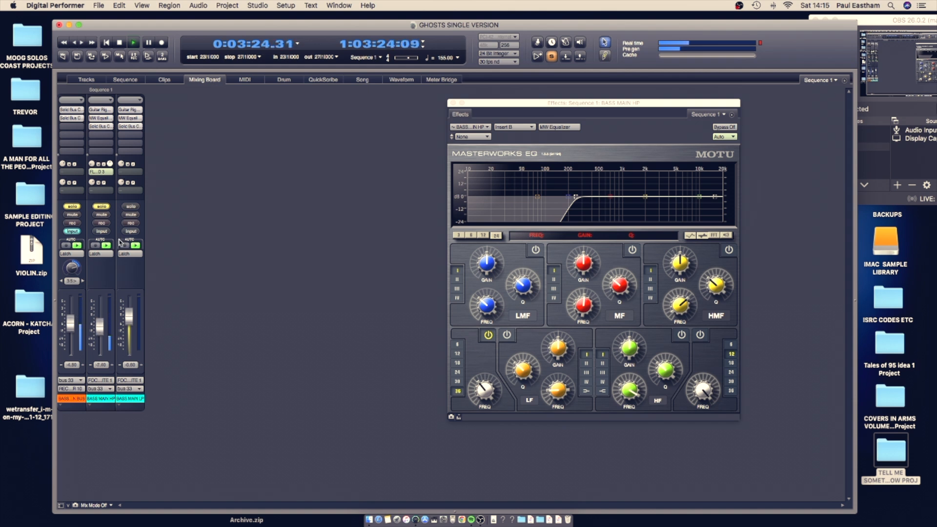
pyautogui.click(102, 207)
pyautogui.click(72, 206)
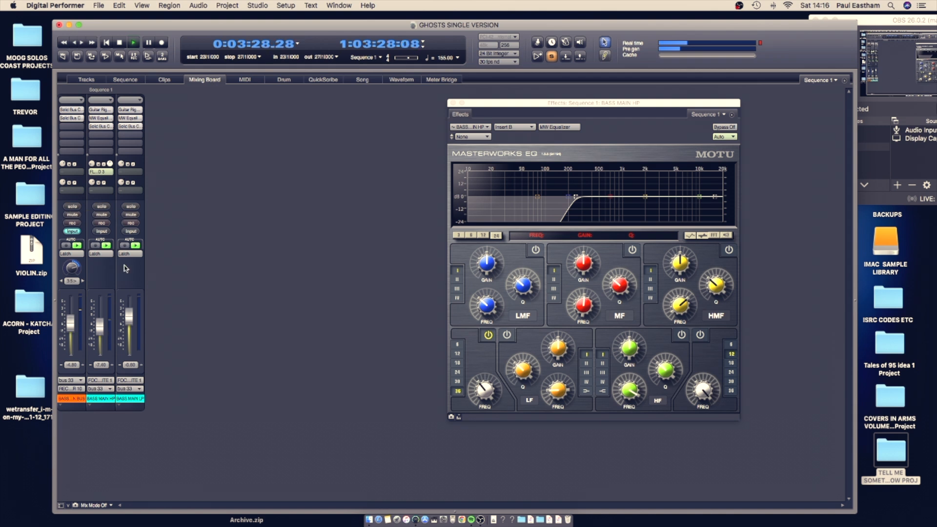
# Step: Solo the bass bus, BASS MAIN HP and BASS MAIN LP channels together
pyautogui.click(73, 207)
pyautogui.click(101, 207)
pyautogui.click(131, 206)
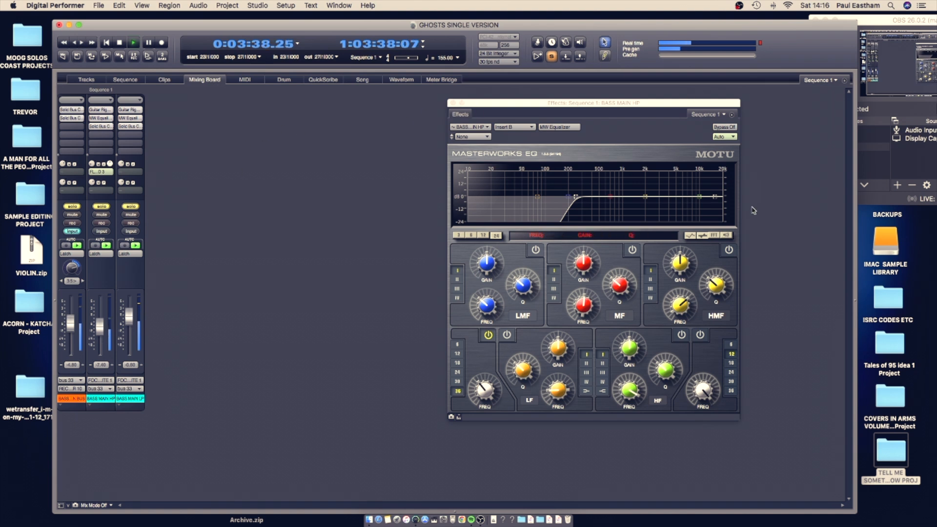
# Step: Turn on the live spectrum display in the BASS MAIN HP equalizer, view it during playback and close the equalizer
pyautogui.click(715, 235)
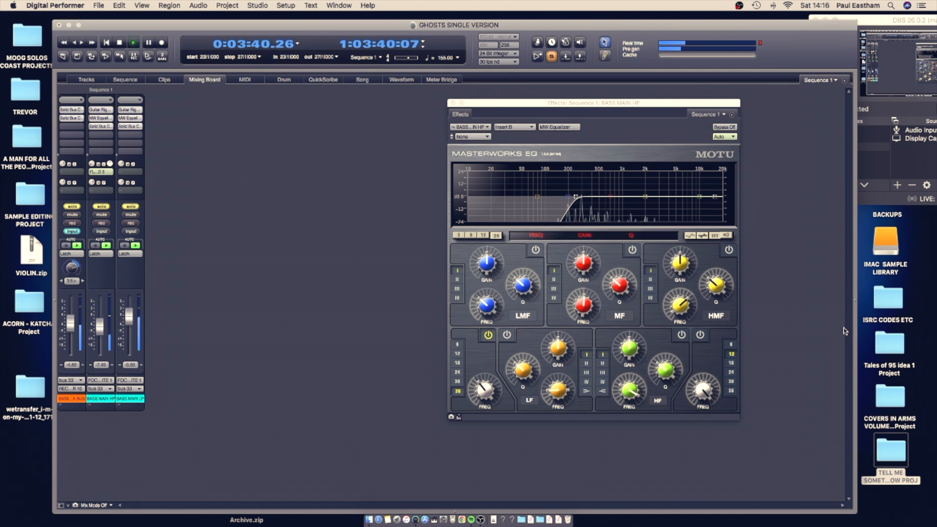
pyautogui.moveTo(513, 29); pyautogui.dragTo(476, 30)
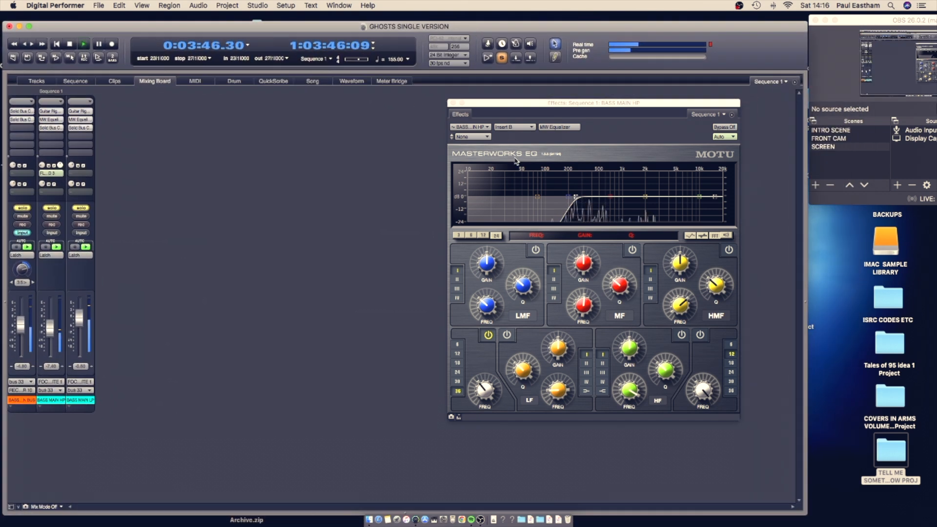
pyautogui.click(577, 97)
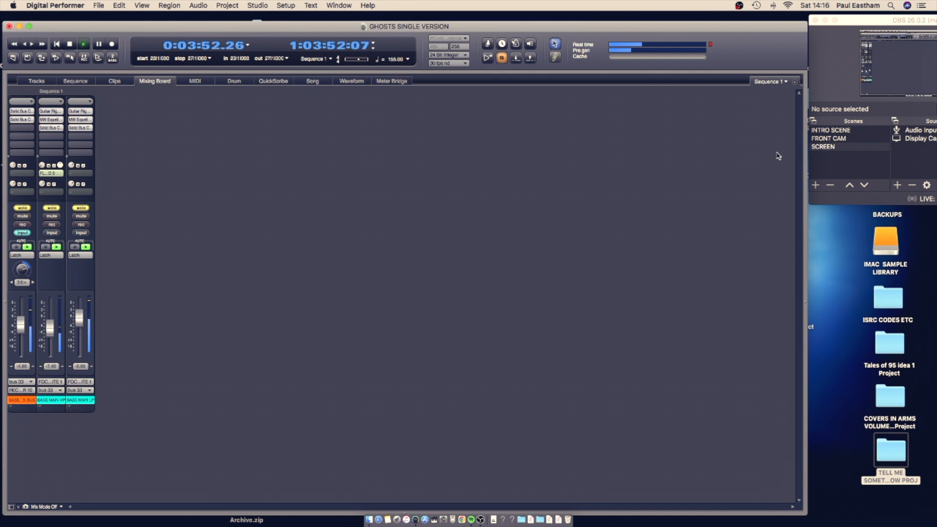
# Step: Switch the OBS output to the FRONT CAM scene and back to the SCREEN scene
pyautogui.click(830, 139)
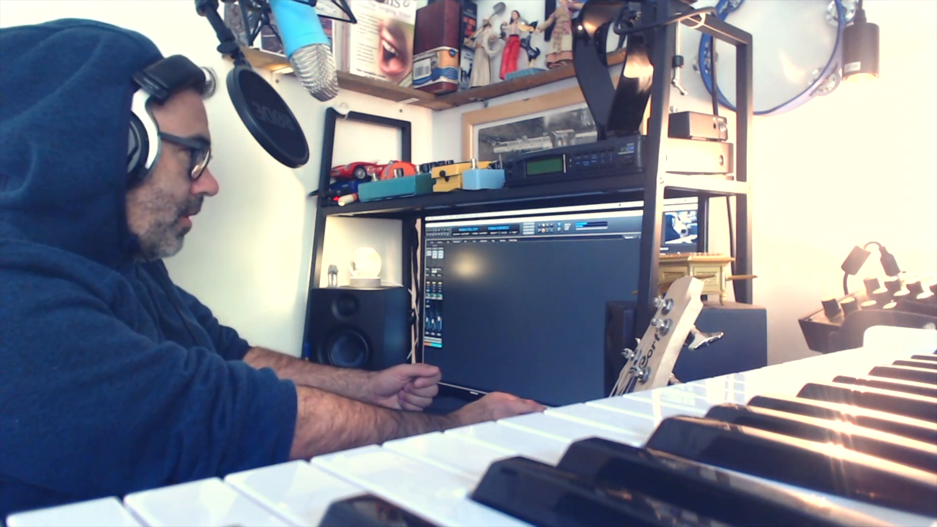
pyautogui.click(829, 147)
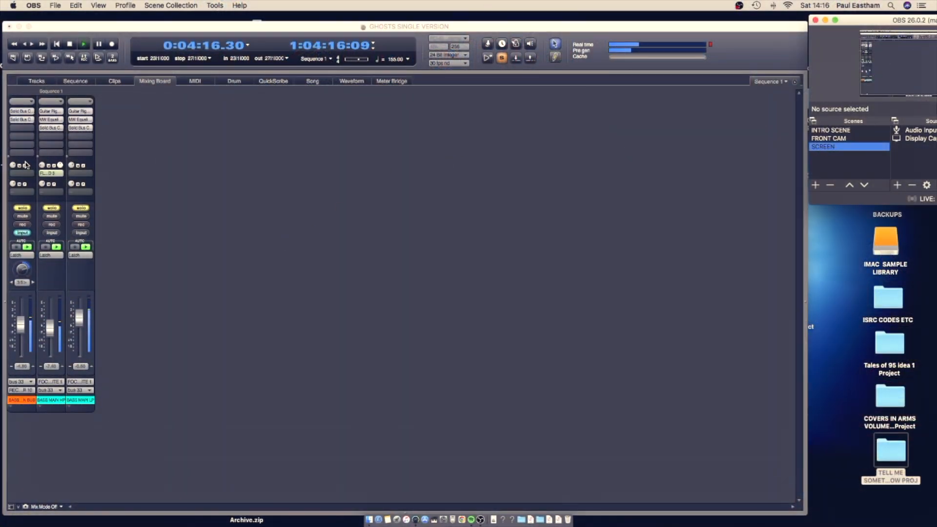
# Step: Move playback back into the SOLO section in the track overview and watch the three bass channels play in the mixing board
pyautogui.click(49, 82)
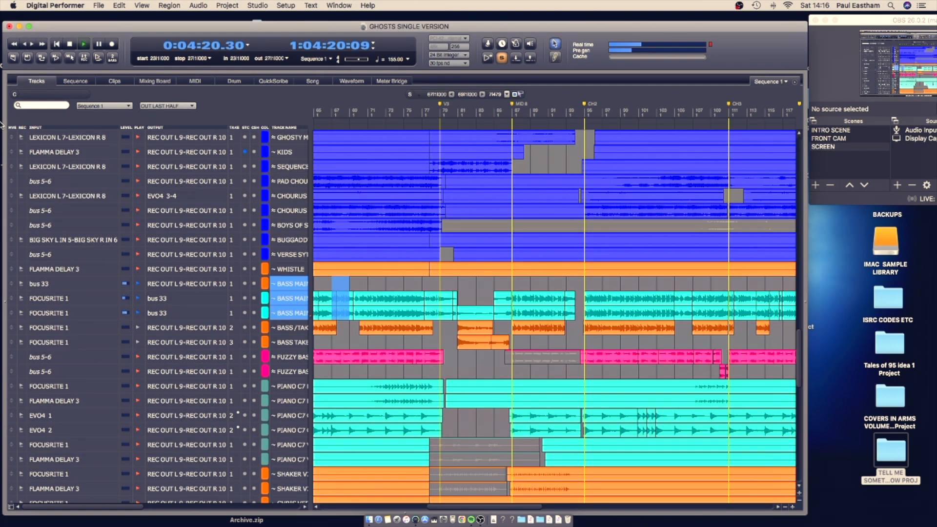
pyautogui.moveTo(533, 507); pyautogui.dragTo(644, 492)
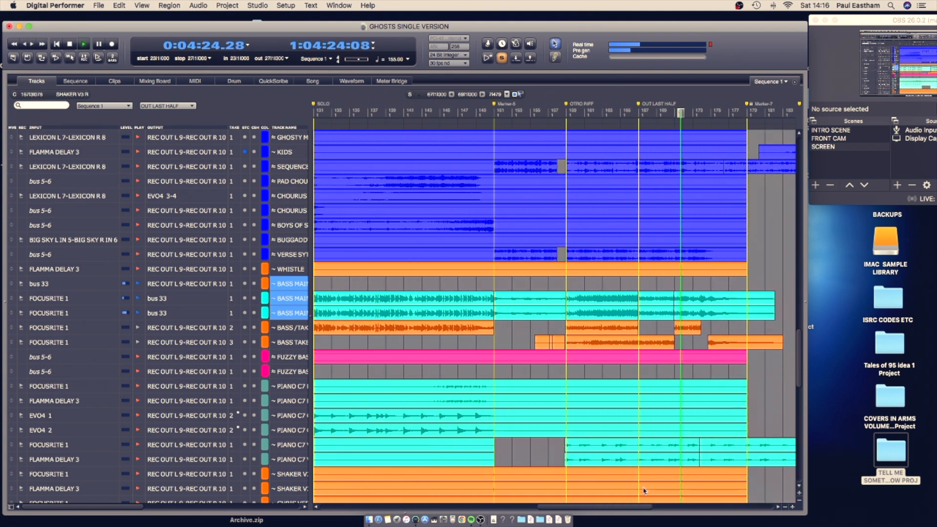
pyautogui.click(458, 113)
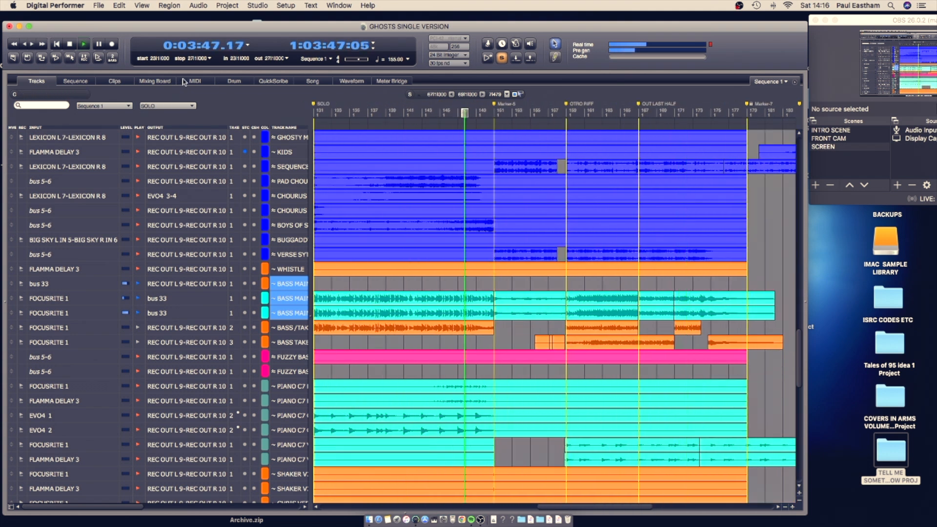
pyautogui.click(155, 81)
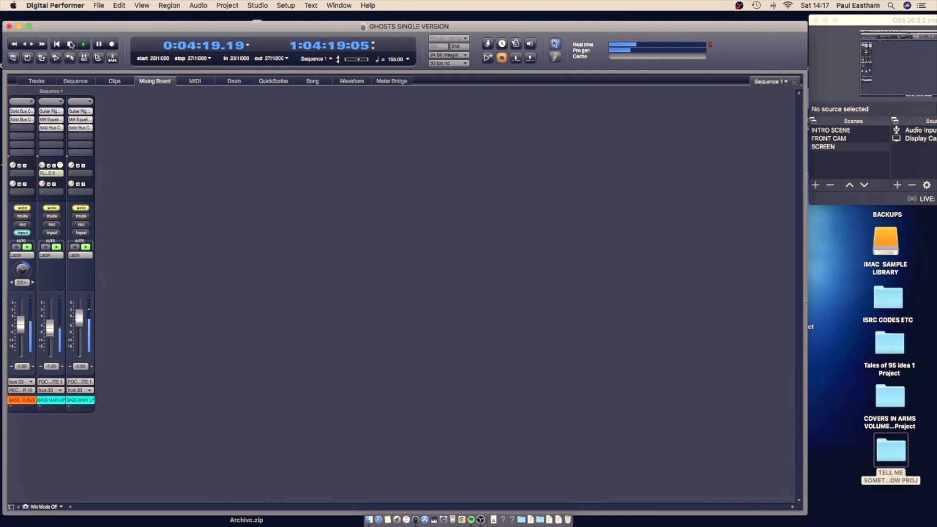
# Step: Play the full mix from the start of the song and follow the opening sections in the track overview
pyautogui.click(52, 84)
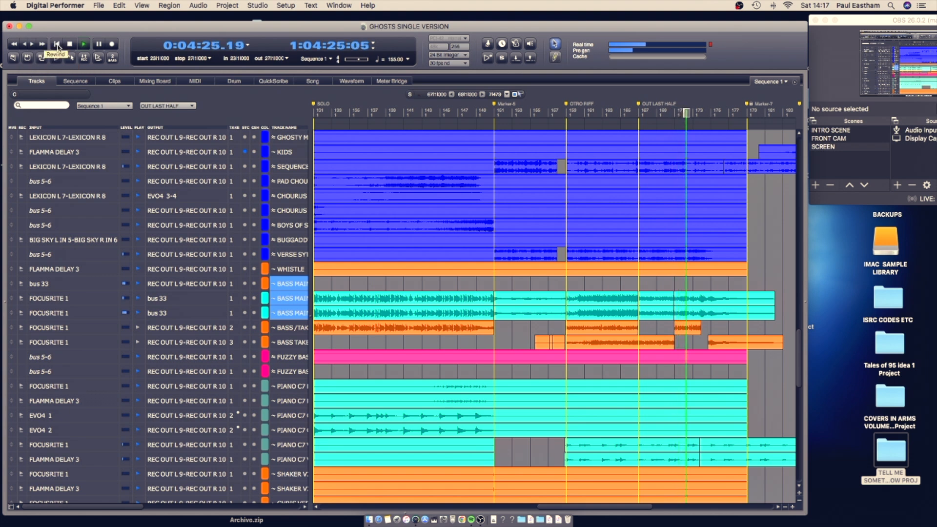
pyautogui.press('Return')
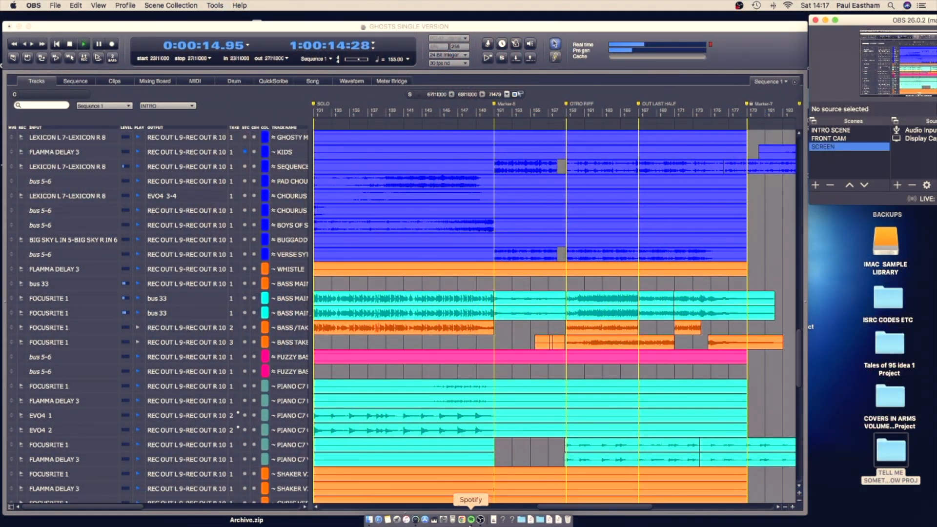
pyautogui.click(592, 509)
pyautogui.click(588, 513)
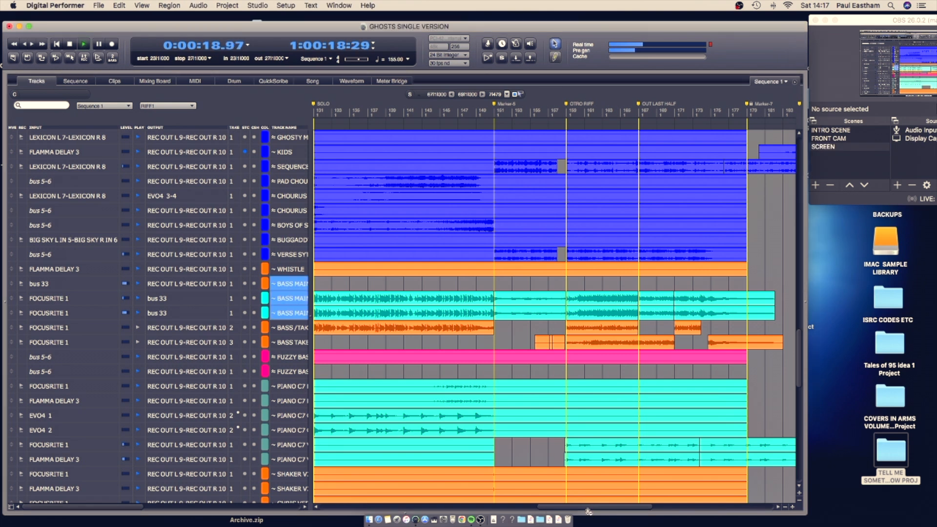
pyautogui.moveTo(541, 509); pyautogui.dragTo(259, 516)
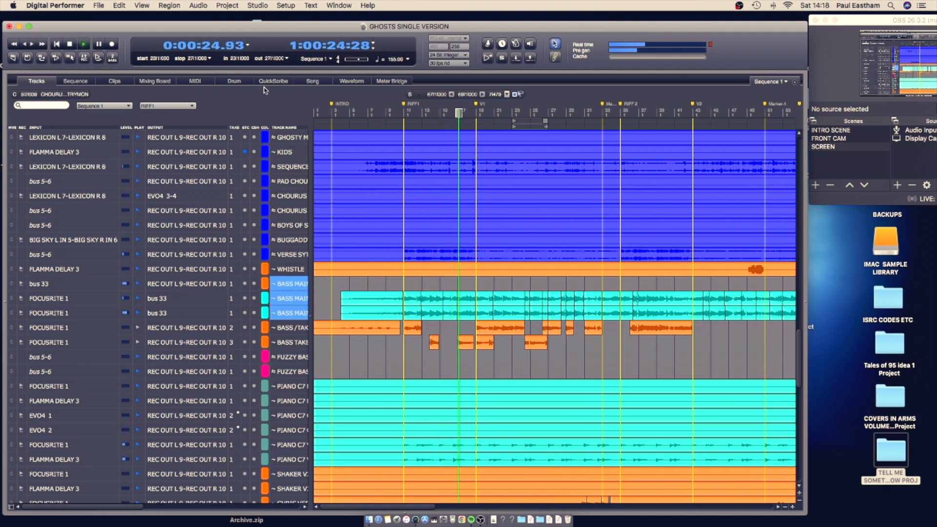
# Step: Stop playback, rewind the song to its start and switch the OBS output to the FRONT CAM scene
pyautogui.click(72, 45)
pyautogui.click(56, 45)
pyautogui.click(842, 139)
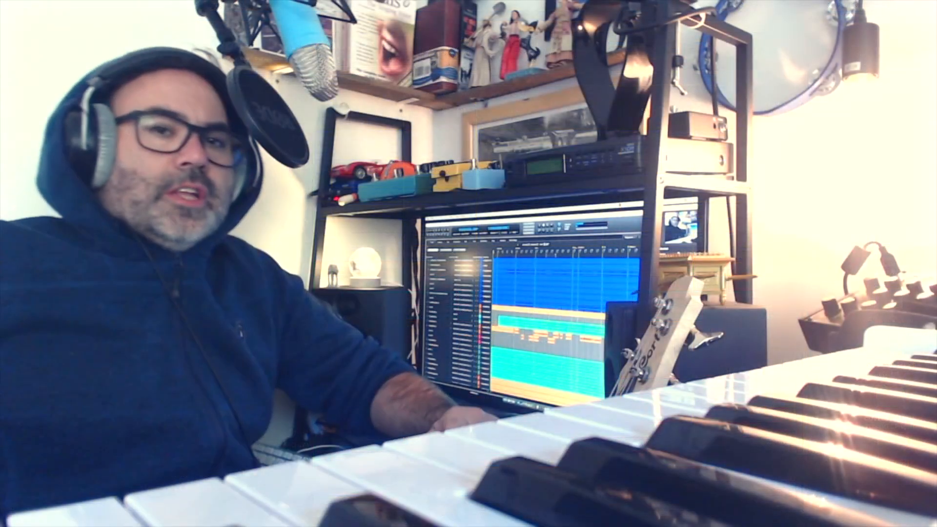